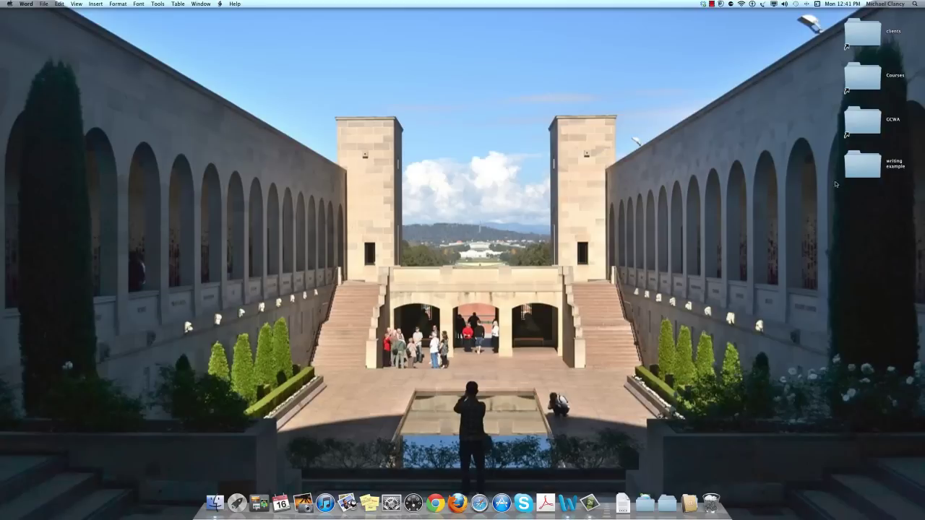
Open the 'writing example' folder on the desktop in Finder.
{"action": "double_click", "coordinate": [856, 170]}
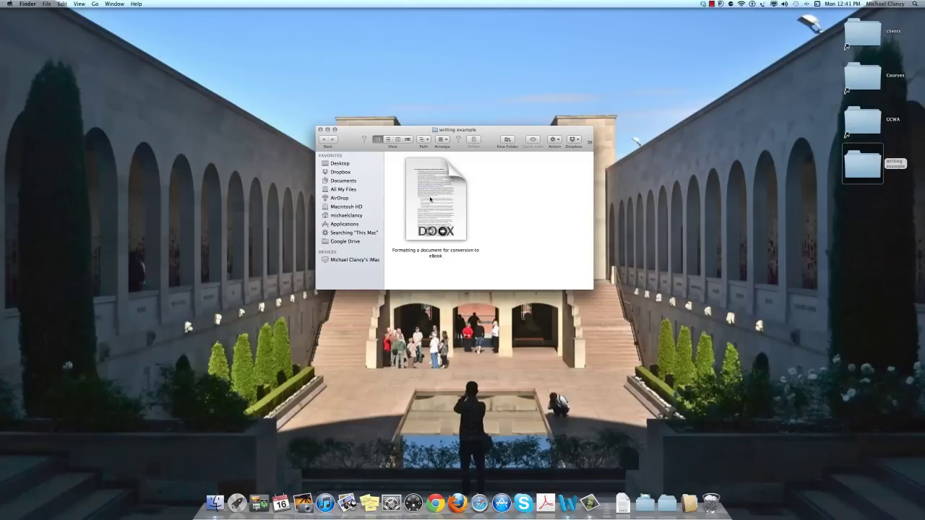
Open the eBook formatting article in Word and confirm the title is Heading 1 and the body Normal.
{"action": "double_click", "coordinate": [429, 198]}
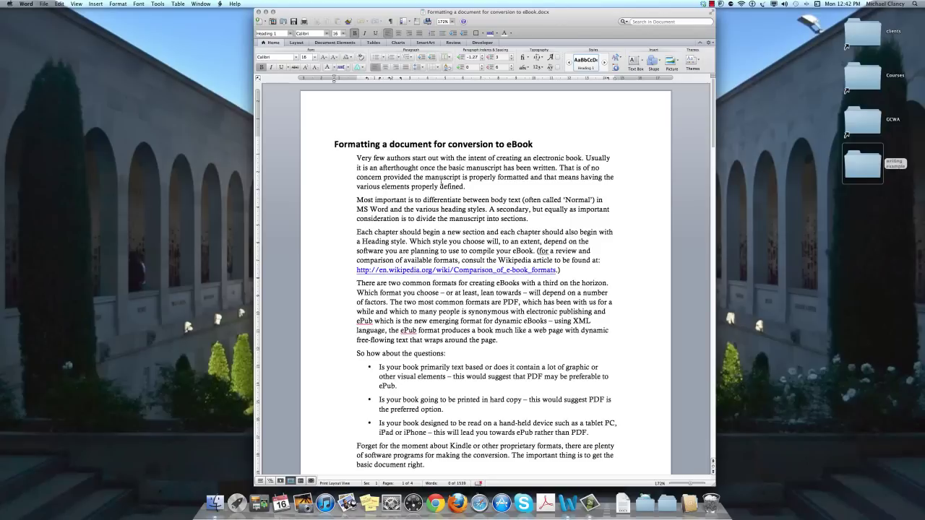
{"action": "scroll", "coordinate": [490, 172], "scroll_direction": "down", "scroll_amount": 1}
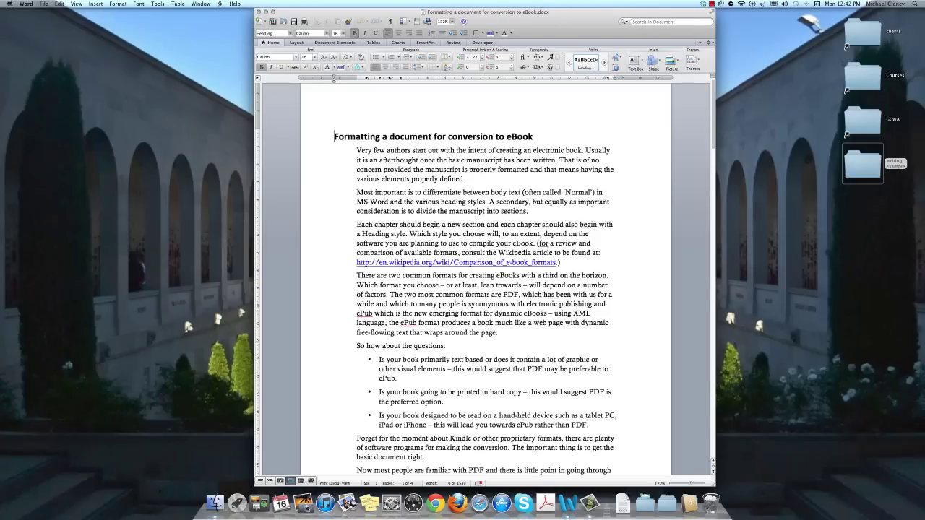
{"action": "left_click_drag", "start_coordinate": [467, 159], "coordinate": [510, 235]}
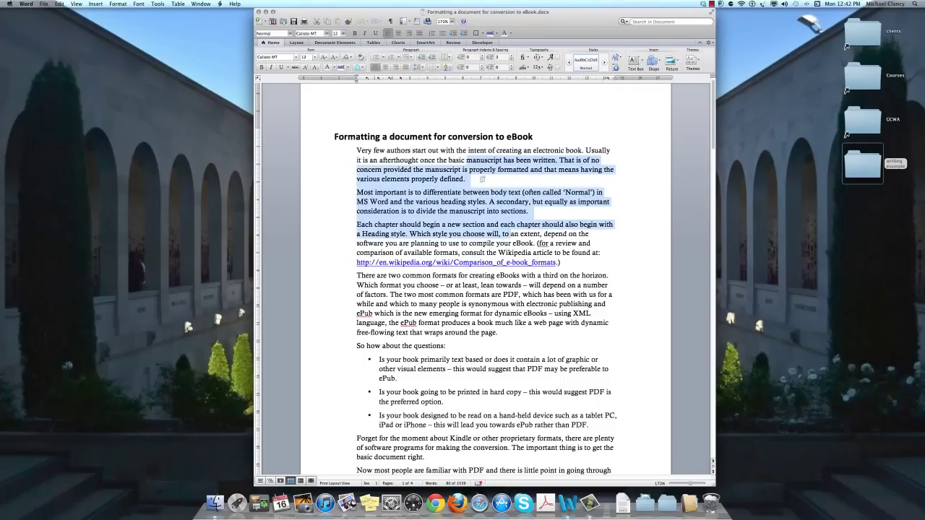
{"action": "left_click", "coordinate": [458, 137]}
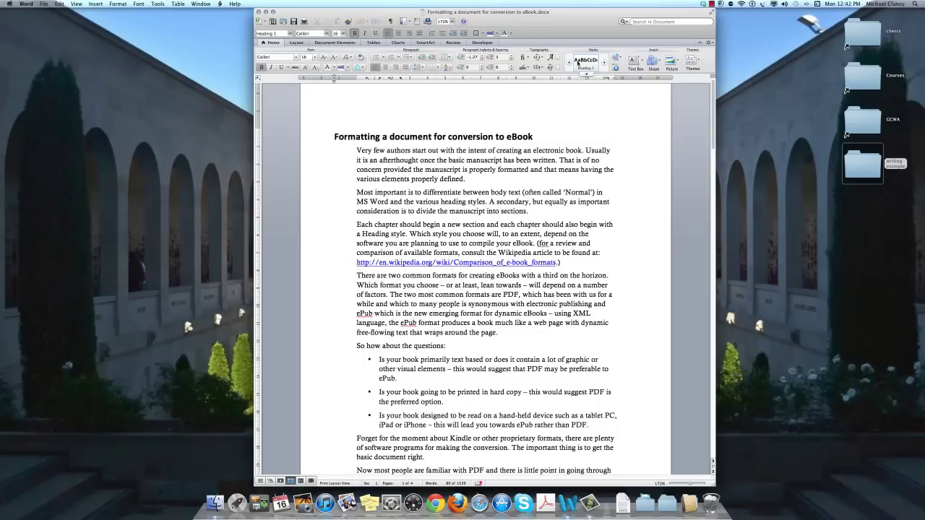
{"action": "left_click", "coordinate": [465, 149]}
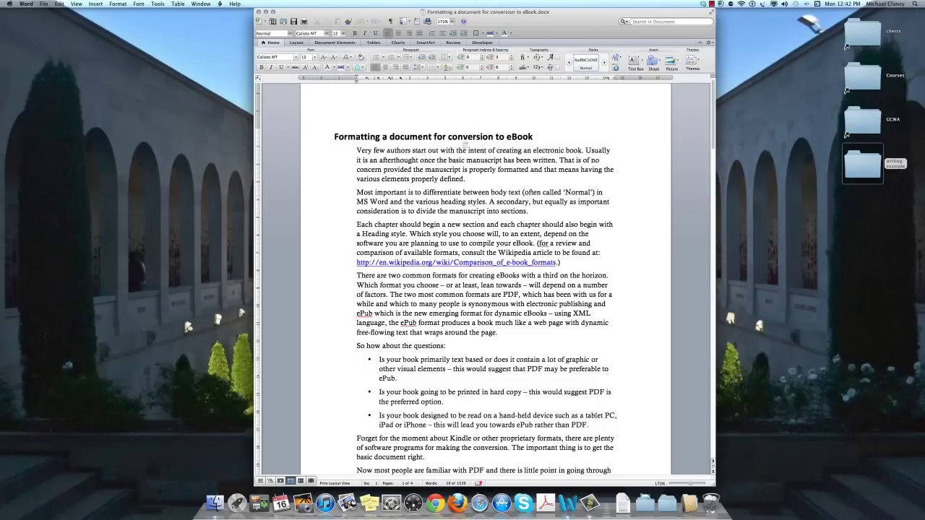
Save a Rich Text Format (.rtf) copy of the article beside the DOCX, then close the document.
{"action": "left_click", "coordinate": [44, 4]}
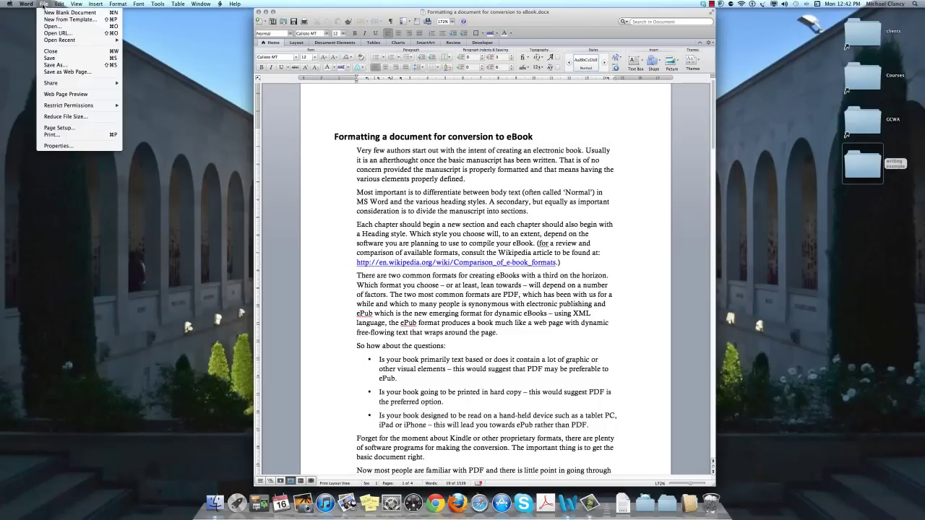
{"action": "left_click", "coordinate": [68, 65]}
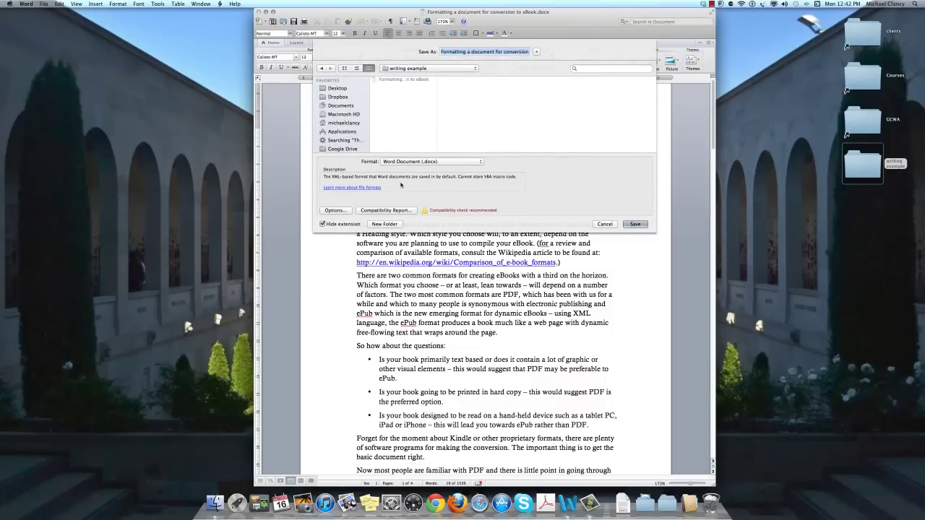
{"action": "left_click", "coordinate": [449, 163]}
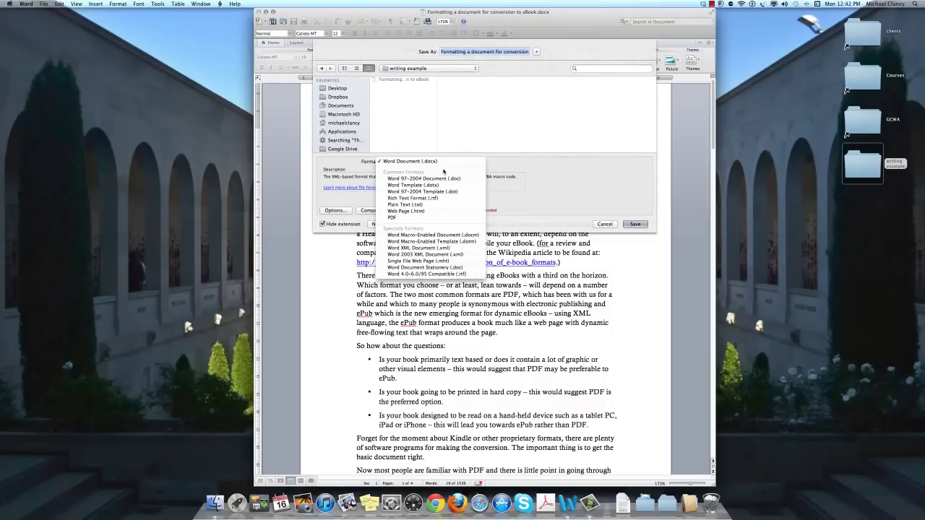
{"action": "left_click", "coordinate": [429, 200]}
{"action": "left_click", "coordinate": [627, 224]}
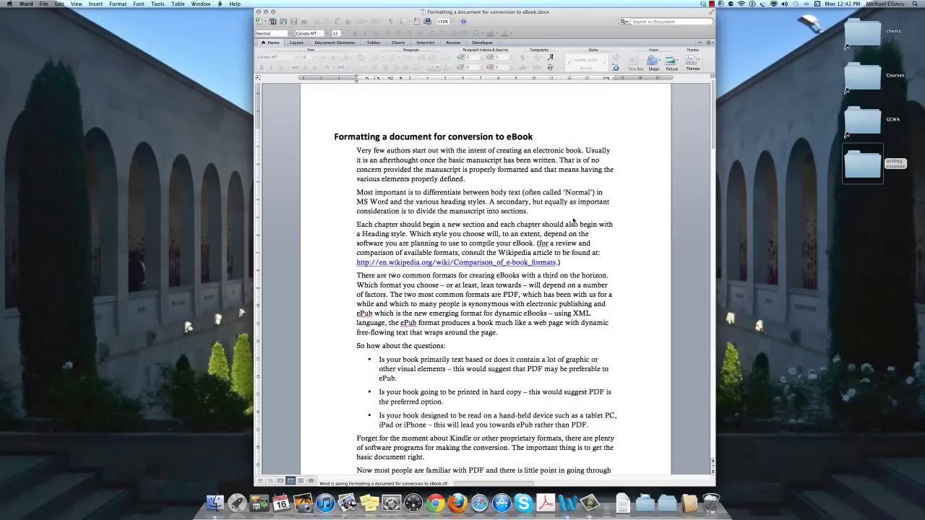
{"action": "left_click", "coordinate": [258, 12]}
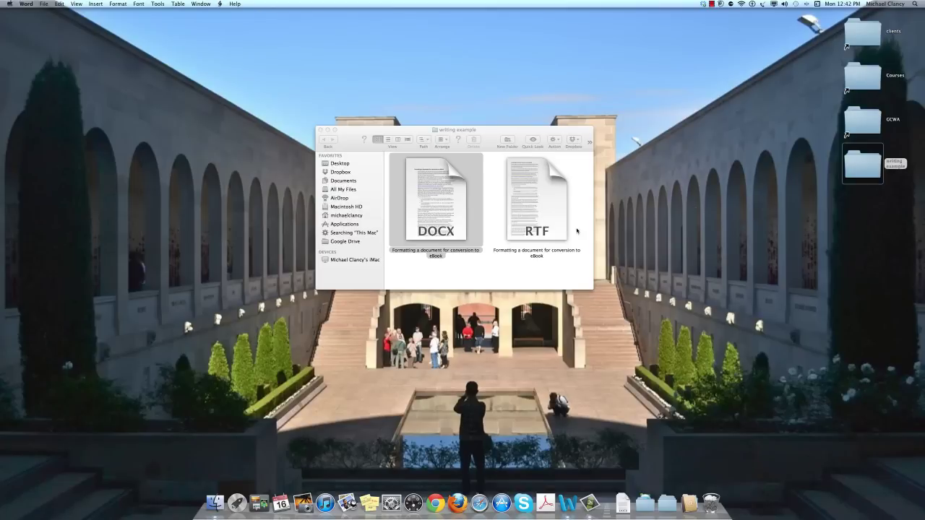
Close the writing example folder and launch calibre from the Applications stack.
{"action": "left_click", "coordinate": [320, 130]}
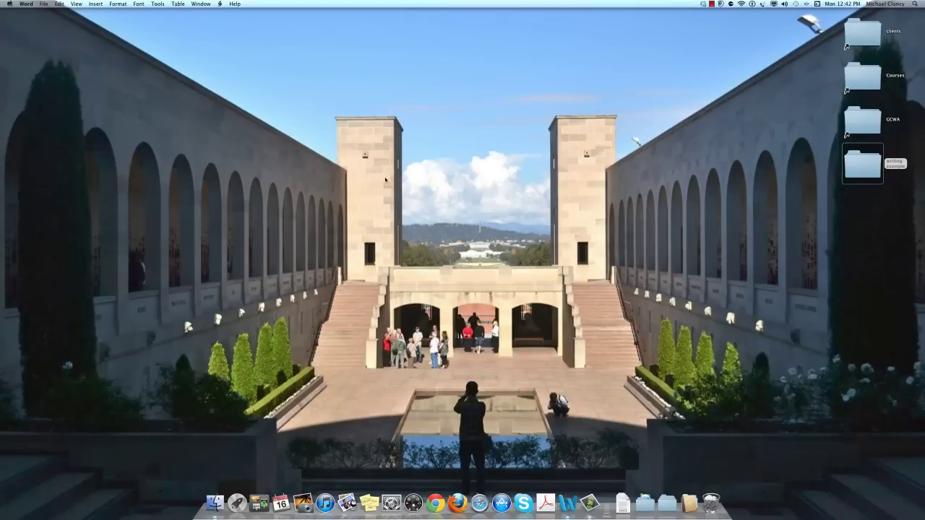
{"action": "left_click", "coordinate": [690, 504]}
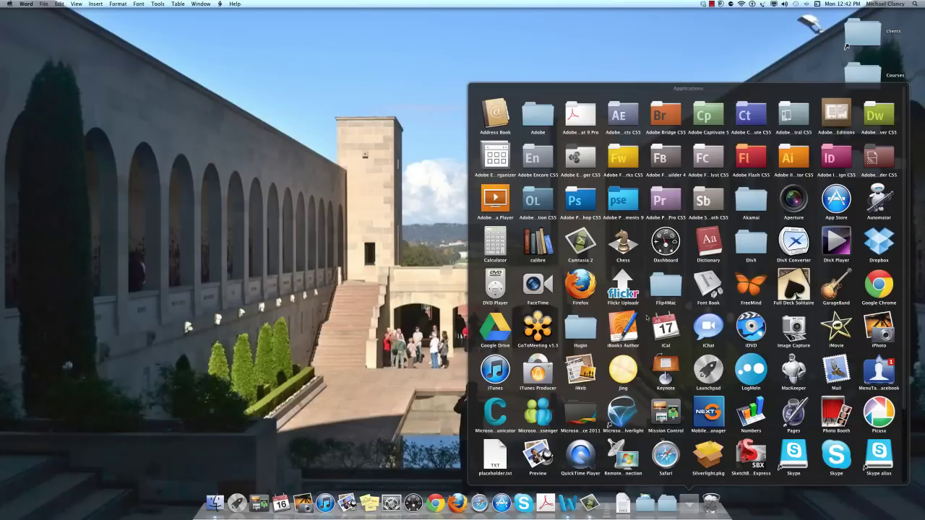
{"action": "left_click", "coordinate": [546, 245]}
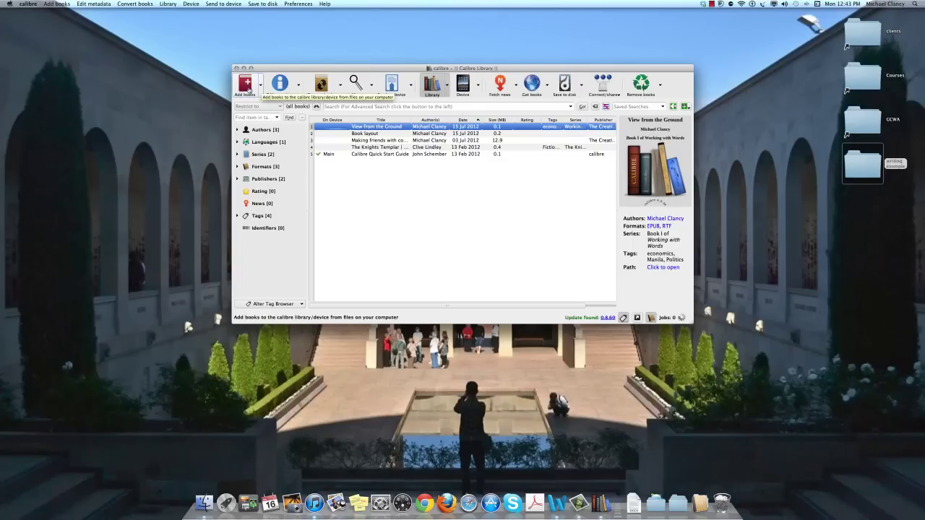
Add the RTF version of the article to the calibre library.
{"action": "left_click", "coordinate": [249, 88]}
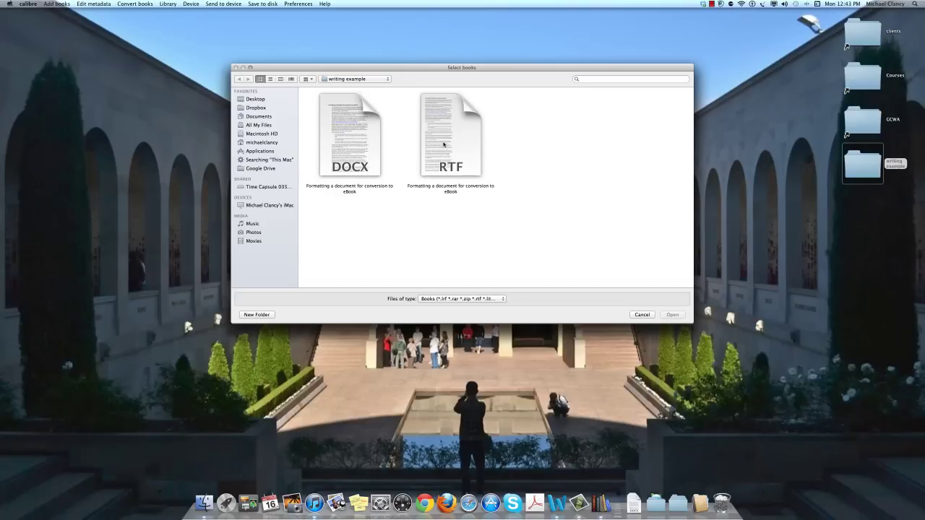
{"action": "left_click", "coordinate": [444, 144]}
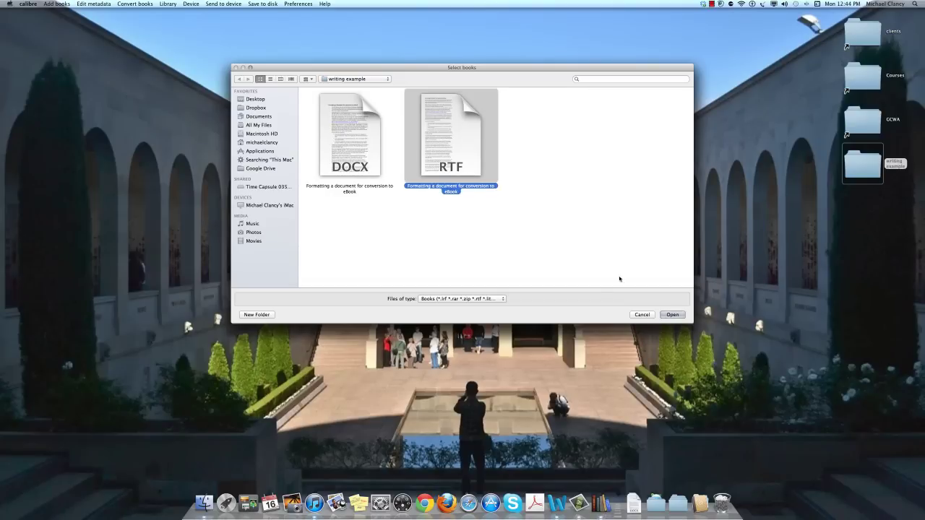
{"action": "left_click", "coordinate": [672, 315]}
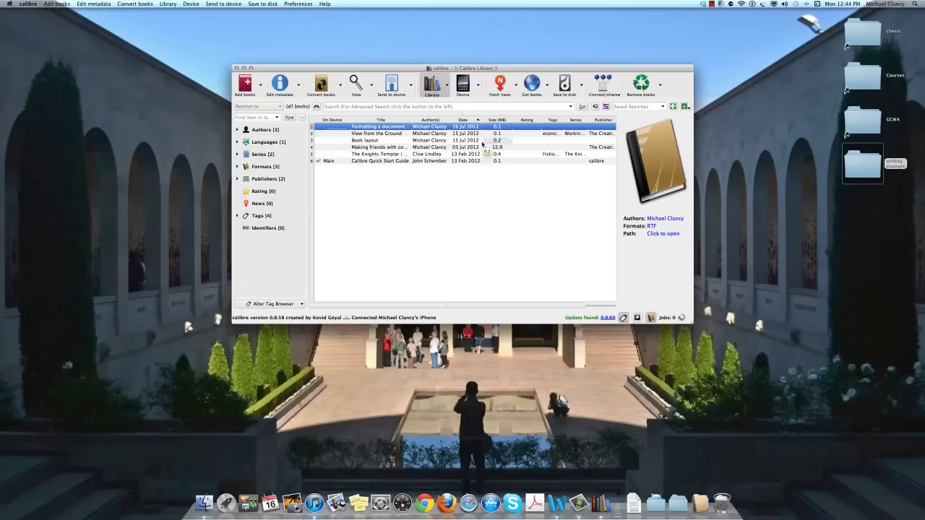
Review and accept the new book's metadata, then bring up its conversion settings.
{"action": "left_click", "coordinate": [280, 87]}
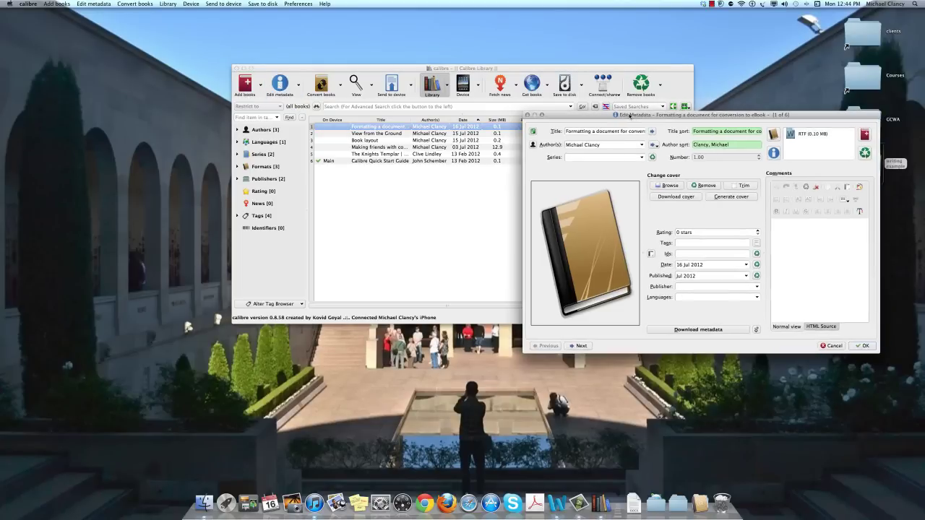
{"action": "left_click_drag", "start_coordinate": [628, 113], "coordinate": [431, 109]}
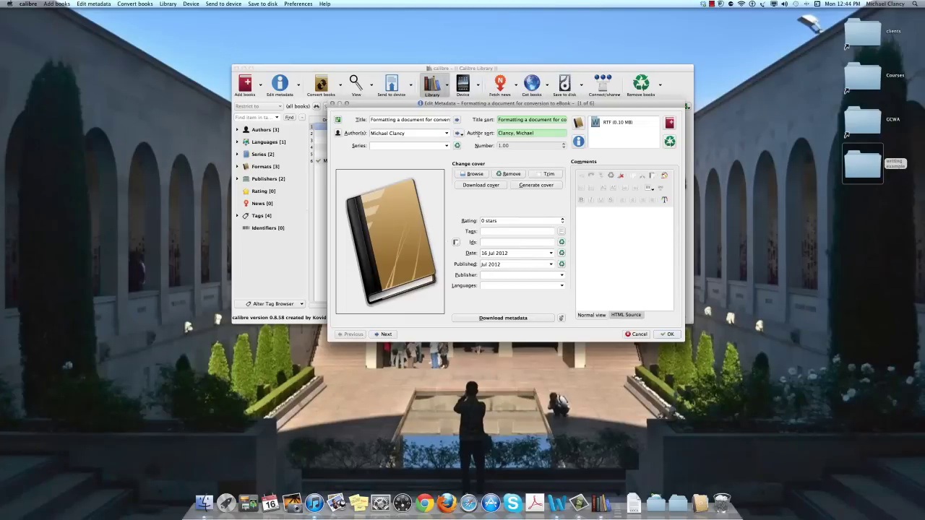
{"action": "left_click", "coordinate": [669, 335]}
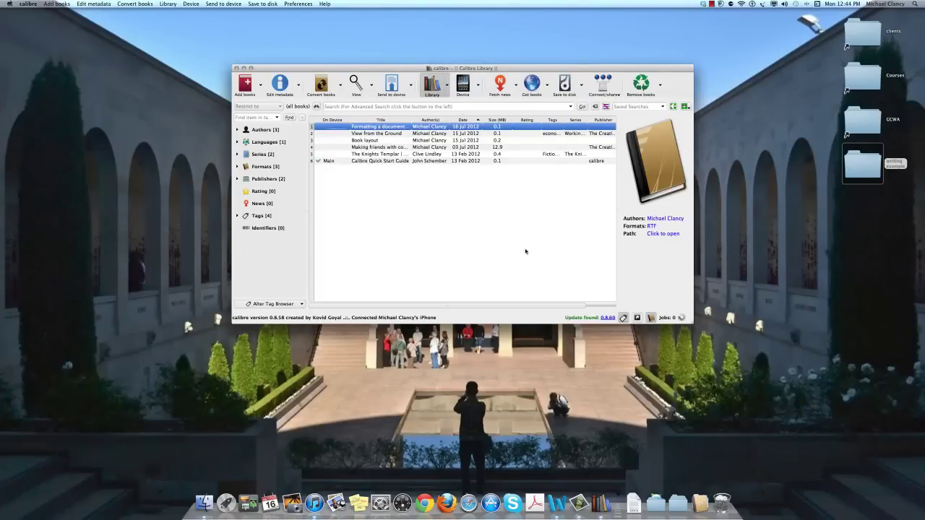
{"action": "left_click", "coordinate": [327, 89]}
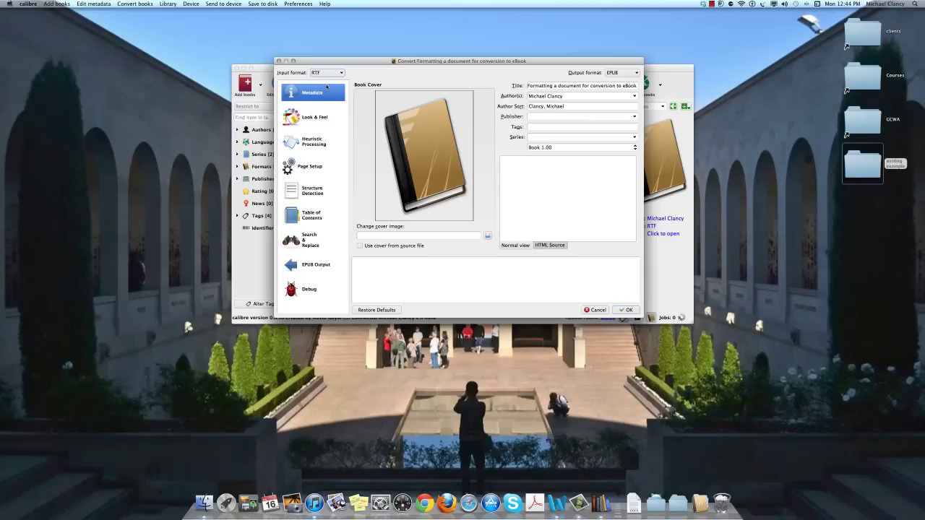
Set the book's publisher to The Creative Genie.
{"action": "left_click", "coordinate": [553, 117]}
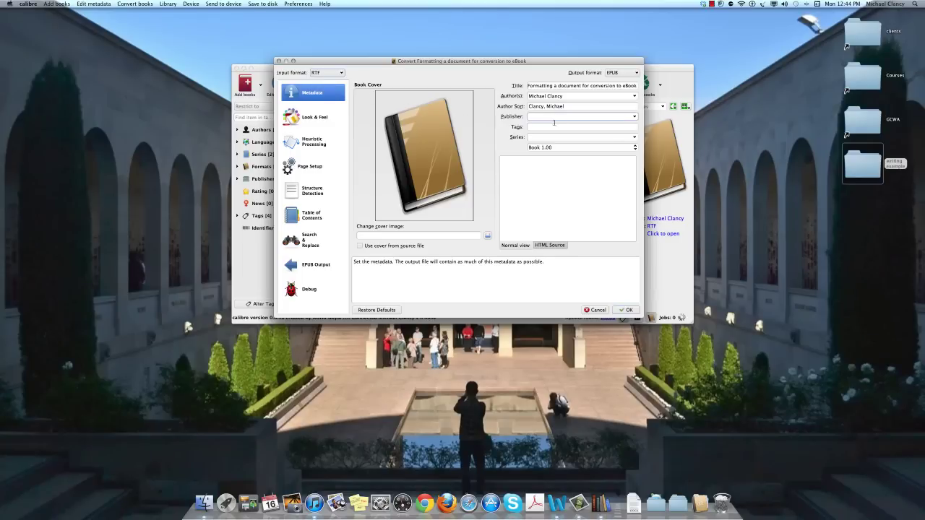
{"action": "left_click", "coordinate": [634, 116]}
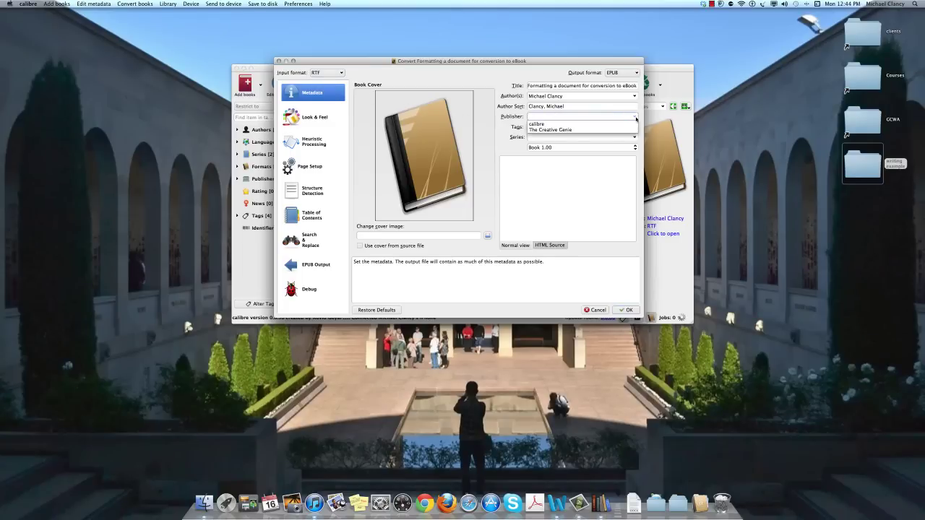
{"action": "left_click", "coordinate": [608, 130]}
Tag the book Training, Course, EPublishing and set its series to Working with Words.
{"action": "left_click", "coordinate": [545, 127]}
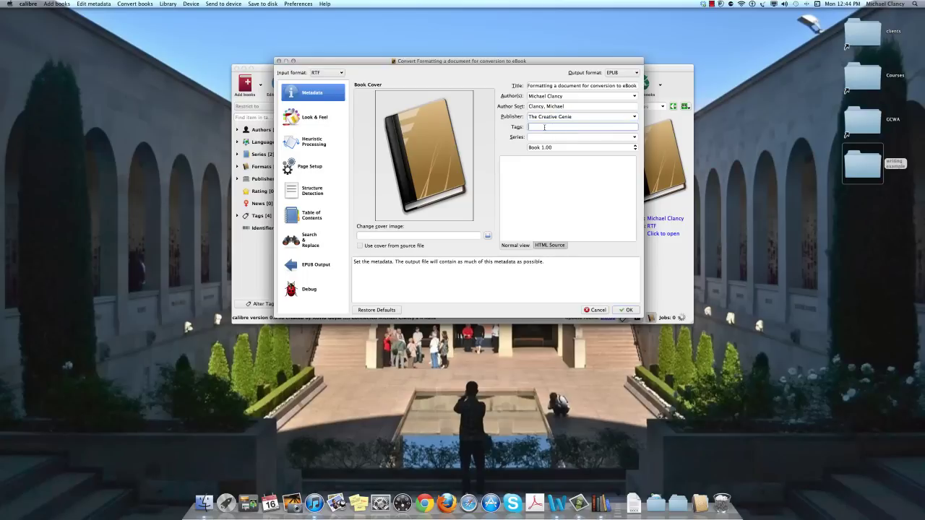
{"action": "mouse_move", "coordinate": [595, 127]}
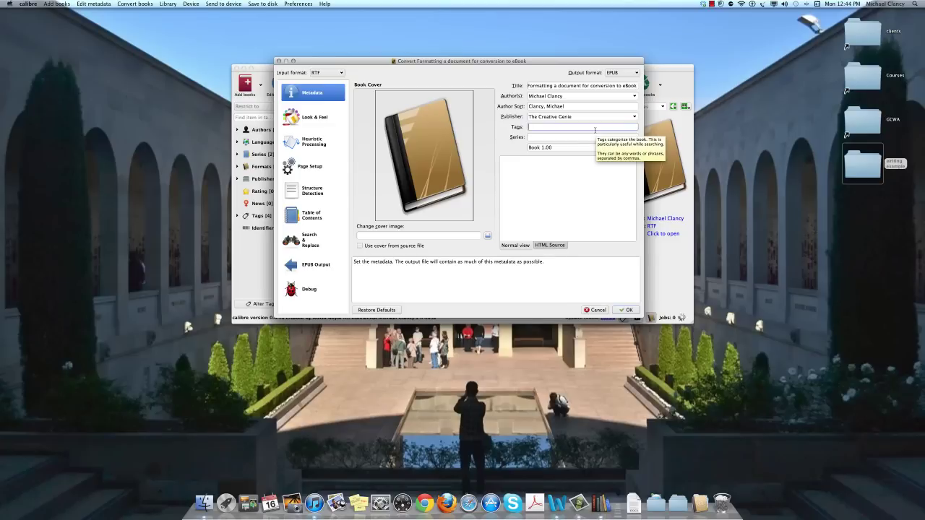
{"action": "type", "text": "Tra"}
{"action": "type", "text": "ining, Course, EPu"}
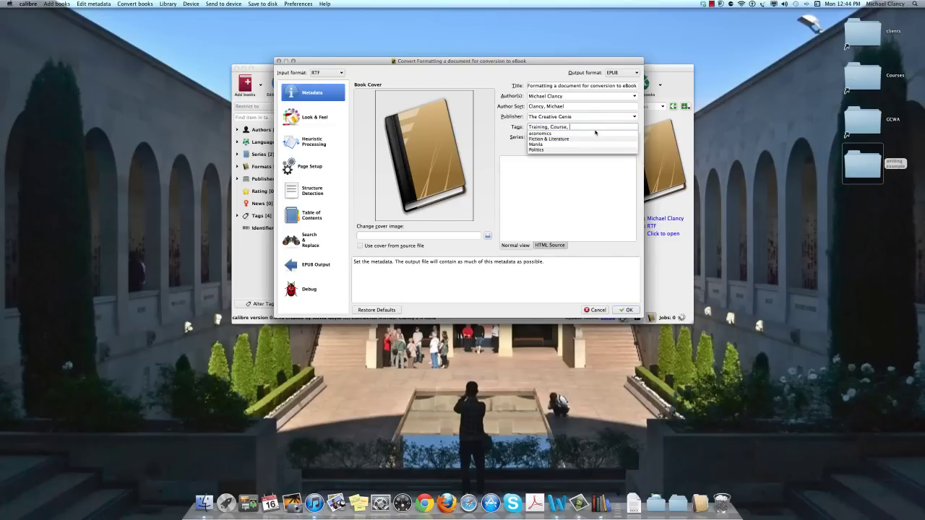
{"action": "type", "text": "blishing"}
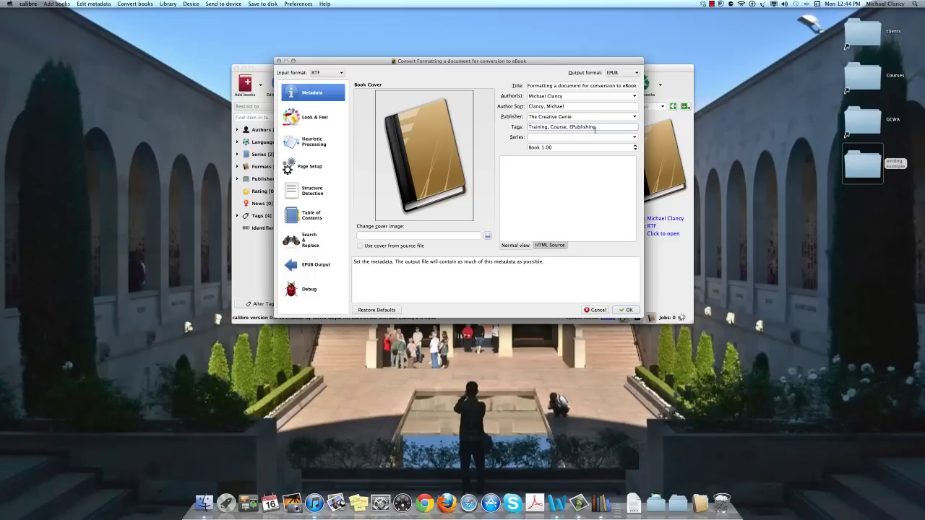
{"action": "left_click", "coordinate": [610, 136]}
{"action": "type", "text": "Working "}
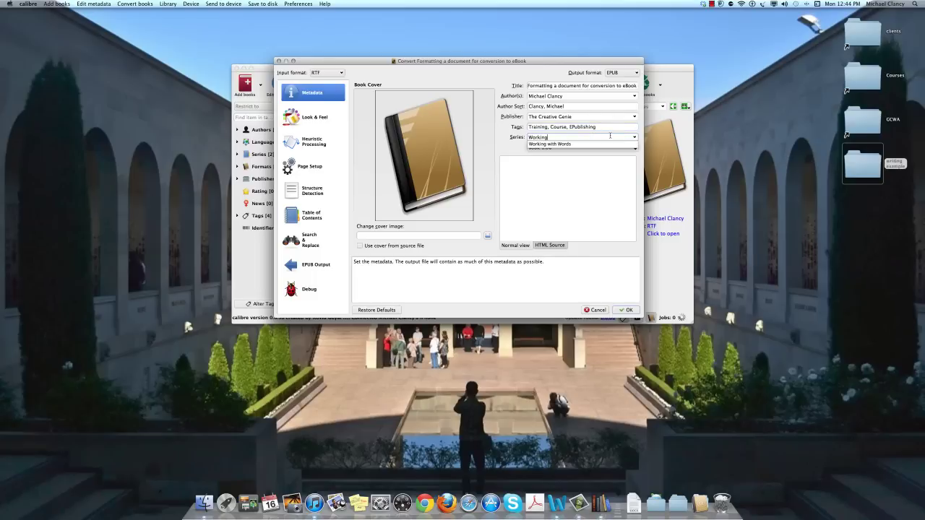
{"action": "type", "text": "with Wo"}
{"action": "left_click", "coordinate": [616, 144]}
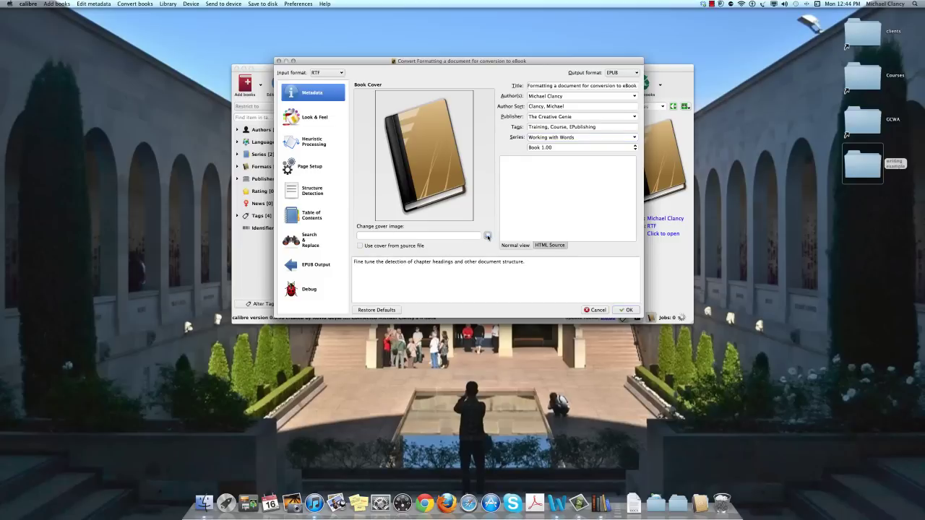
Use workingwithwords.jpg from the work folder as the book's cover image.
{"action": "left_click", "coordinate": [487, 237]}
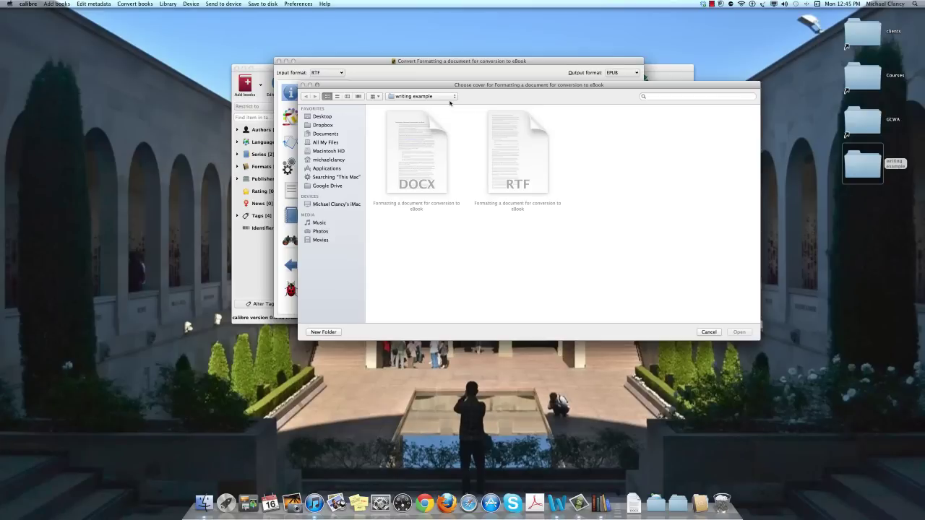
{"action": "left_click", "coordinate": [420, 96]}
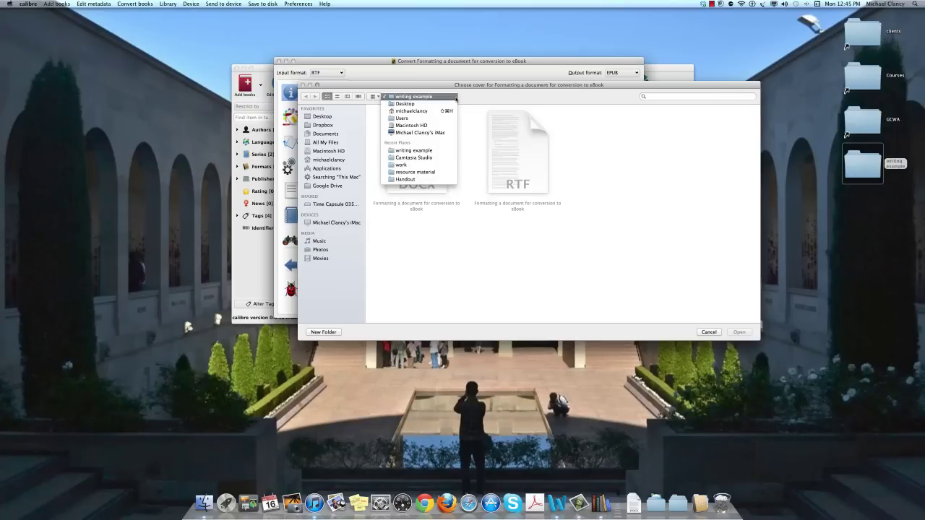
{"action": "left_click", "coordinate": [430, 165]}
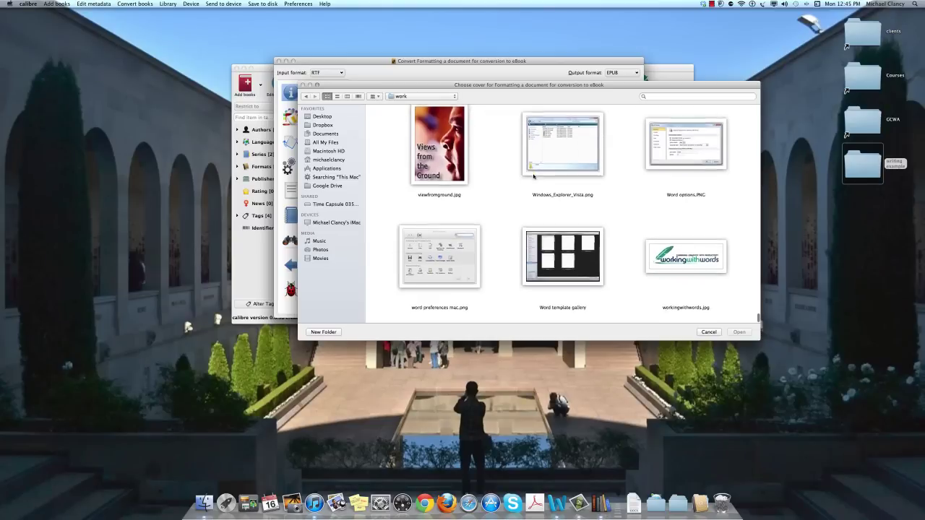
{"action": "left_click", "coordinate": [678, 278]}
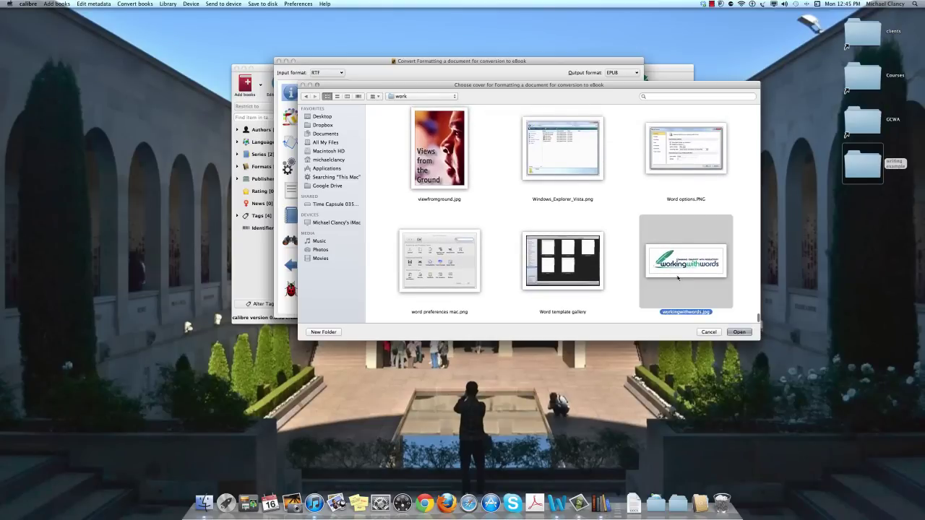
{"action": "left_click", "coordinate": [738, 331]}
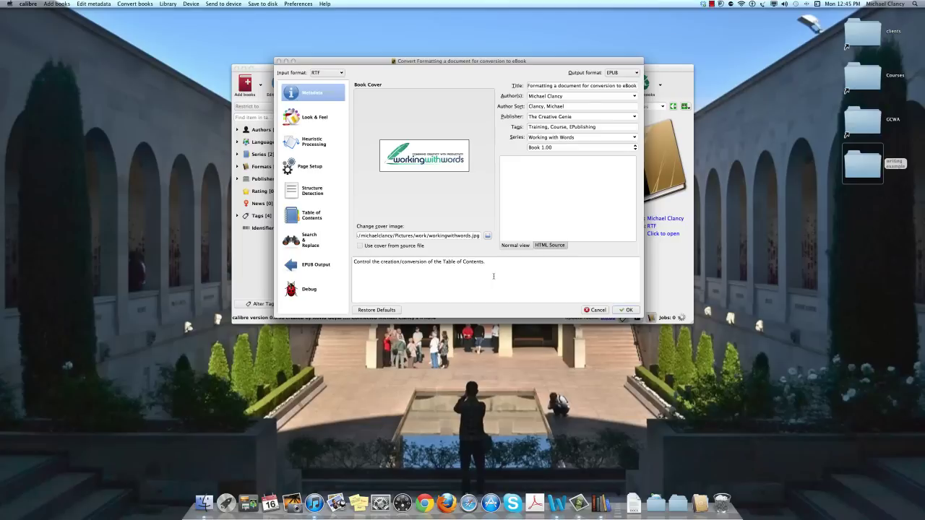
{"action": "left_click", "coordinate": [311, 214]}
{"action": "left_click", "coordinate": [310, 240]}
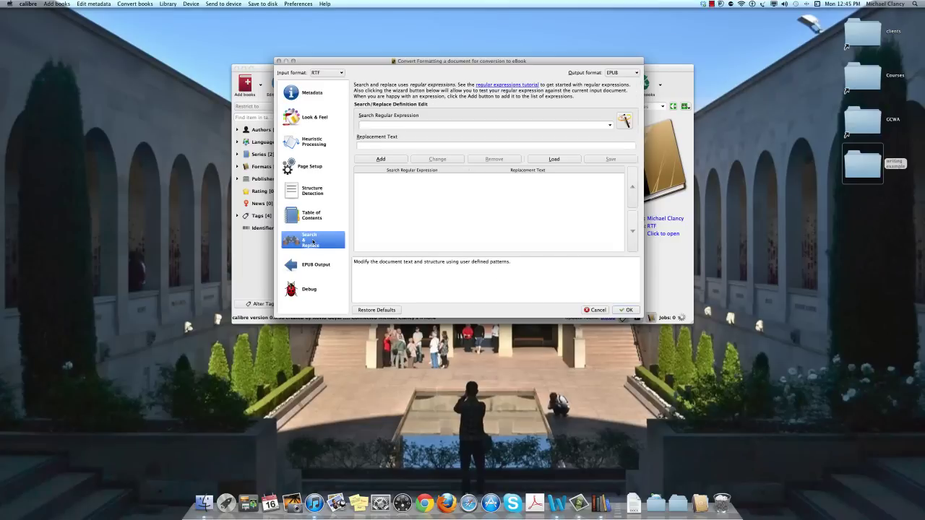
{"action": "left_click", "coordinate": [312, 264]}
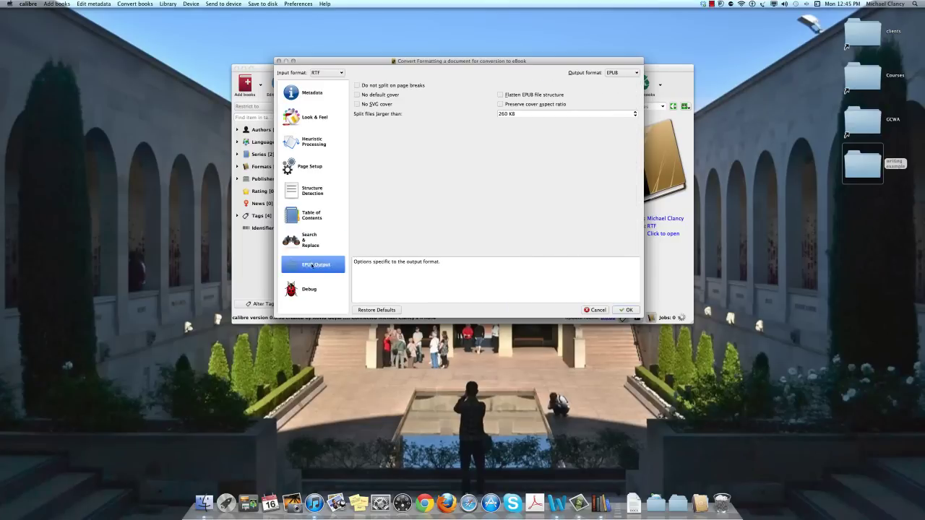
{"action": "left_click", "coordinate": [311, 289]}
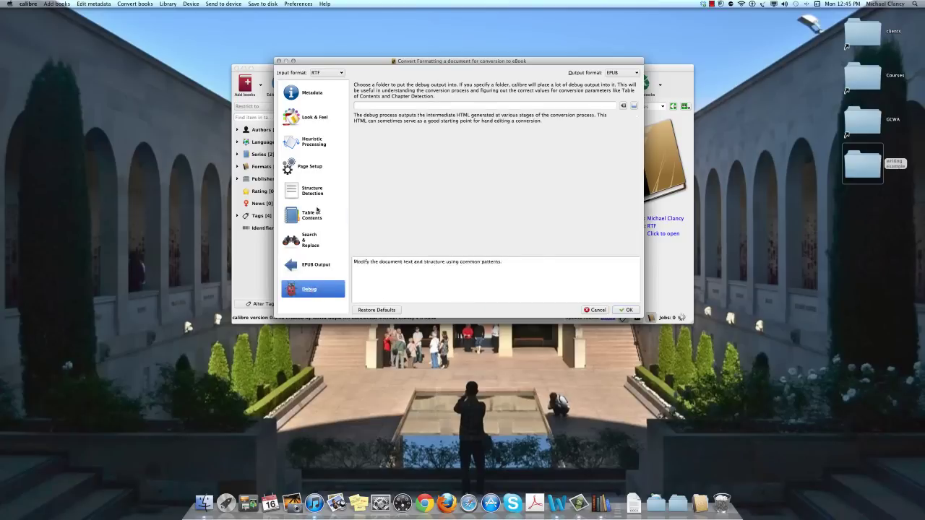
{"action": "left_click", "coordinate": [317, 93]}
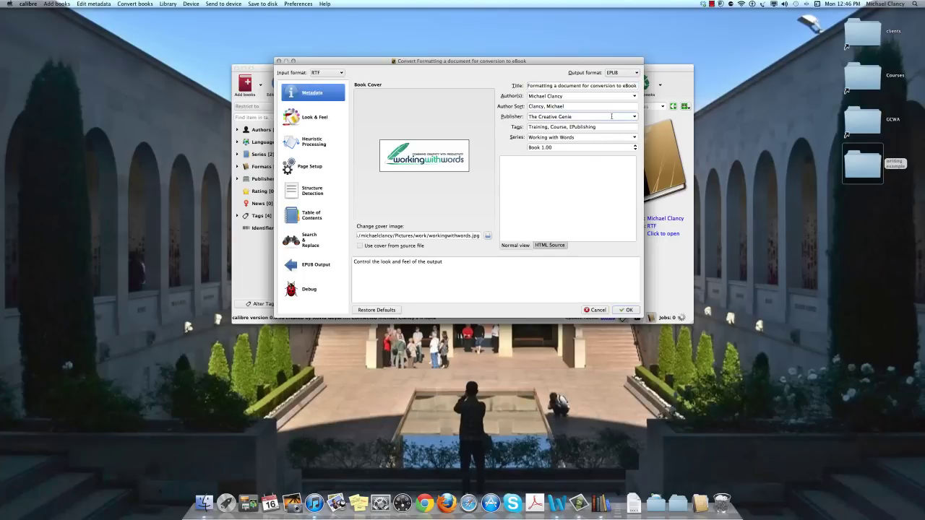
Keep EPUB as the output format and run the conversion.
{"action": "left_click", "coordinate": [637, 74]}
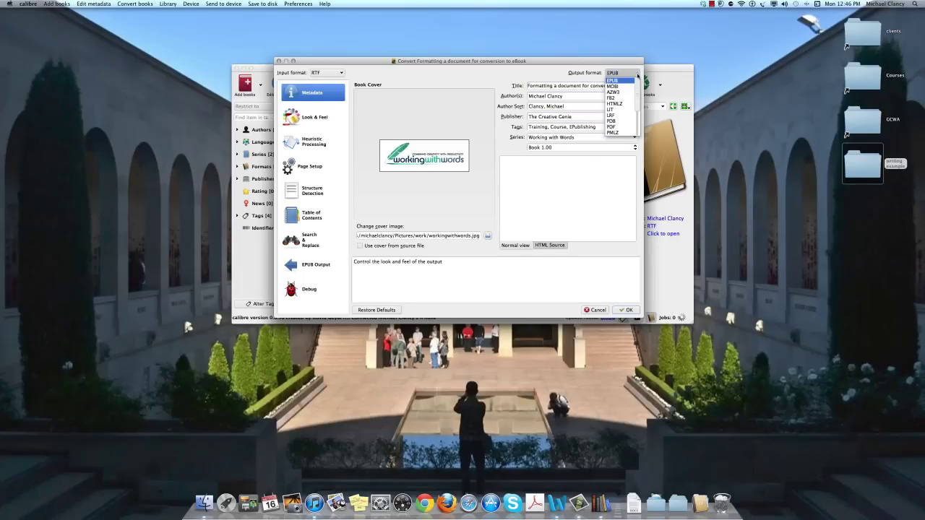
{"action": "mouse_move", "coordinate": [638, 87]}
{"action": "left_mouse_down"}
{"action": "mouse_move", "coordinate": [637, 124]}
{"action": "mouse_move", "coordinate": [638, 81]}
{"action": "left_mouse_up"}
{"action": "left_click", "coordinate": [621, 75]}
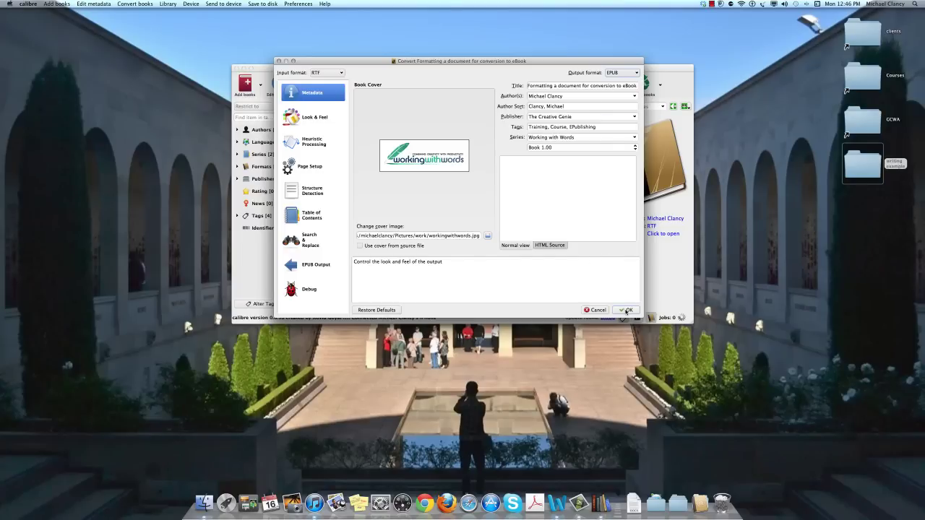
{"action": "left_click", "coordinate": [627, 311]}
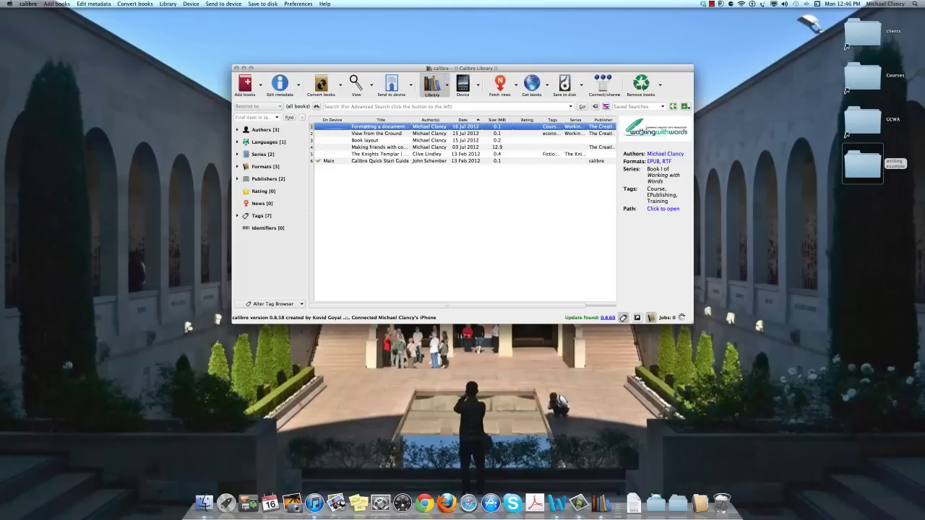
{"action": "left_click", "coordinate": [662, 208]}
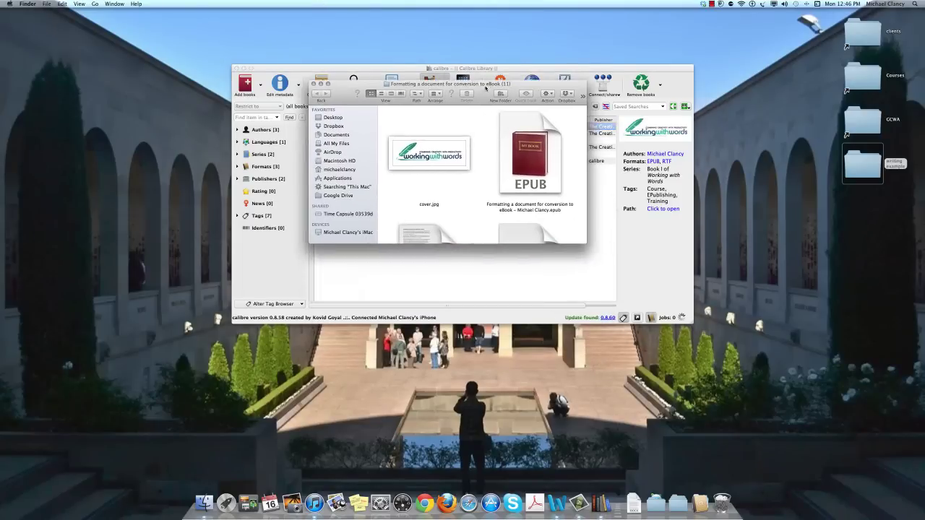
{"action": "left_click_drag", "start_coordinate": [588, 244], "coordinate": [601, 317]}
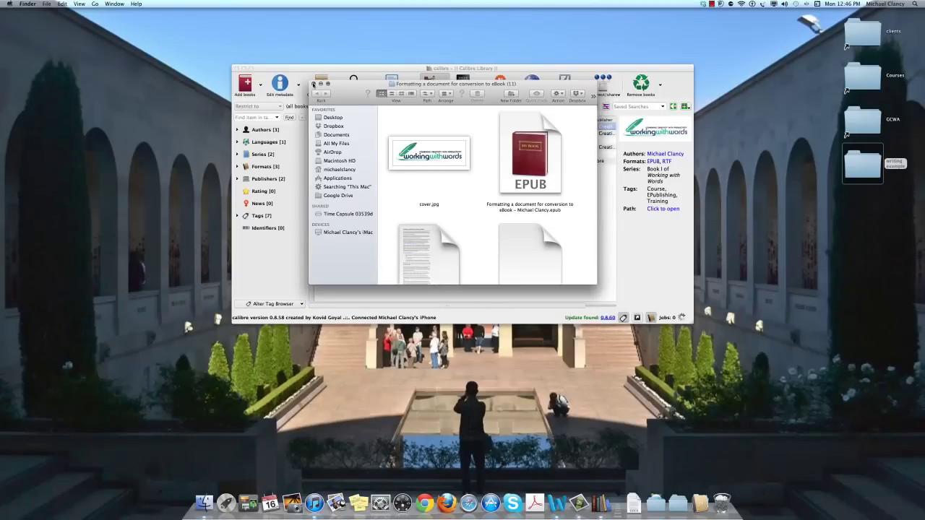
{"action": "left_click", "coordinate": [313, 83]}
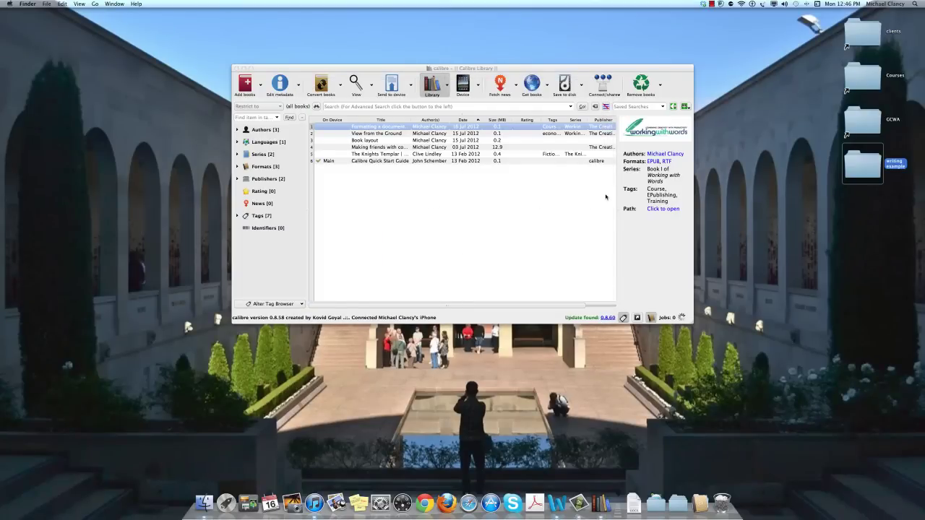
{"action": "left_click", "coordinate": [653, 162]}
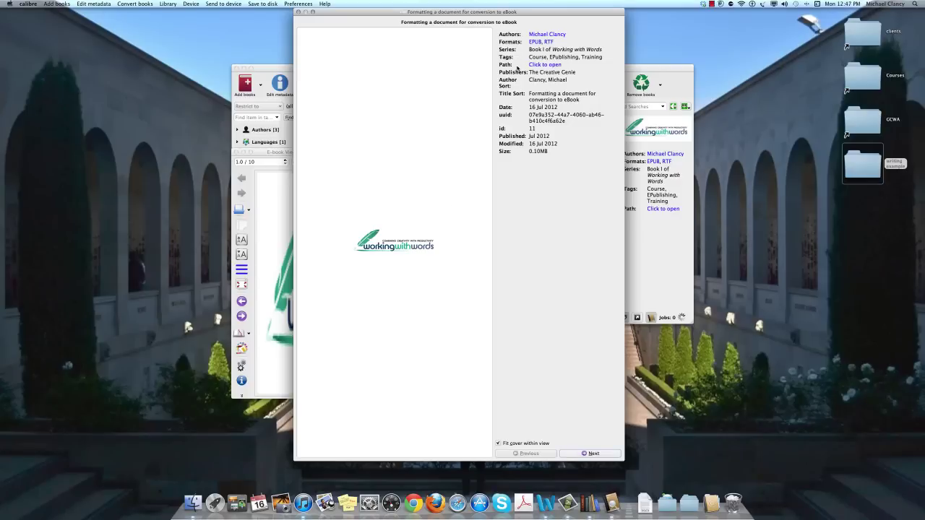
{"action": "left_click", "coordinate": [544, 65]}
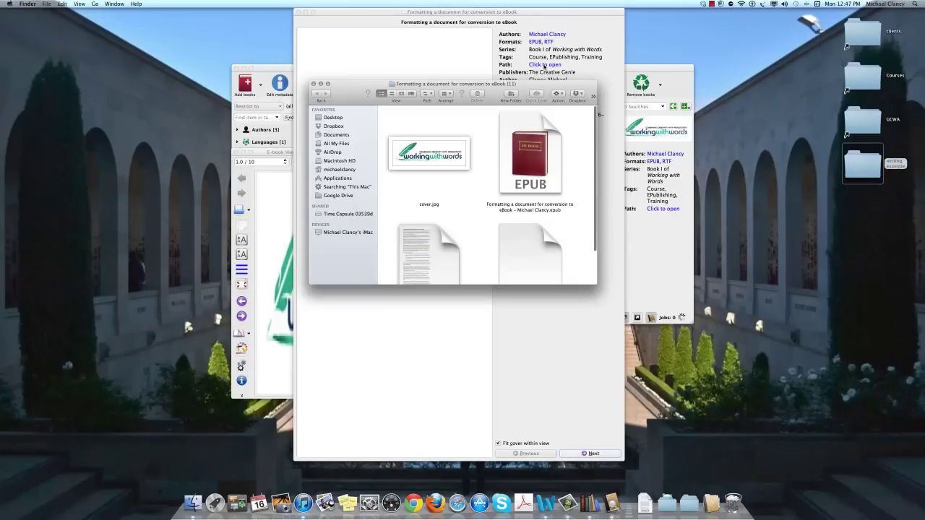
{"action": "left_click", "coordinate": [314, 84]}
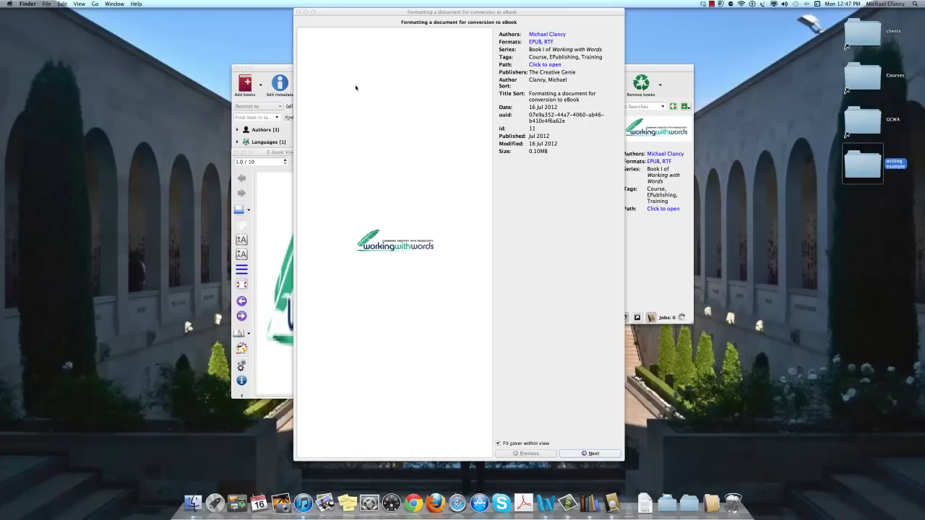
{"action": "left_click", "coordinate": [299, 13]}
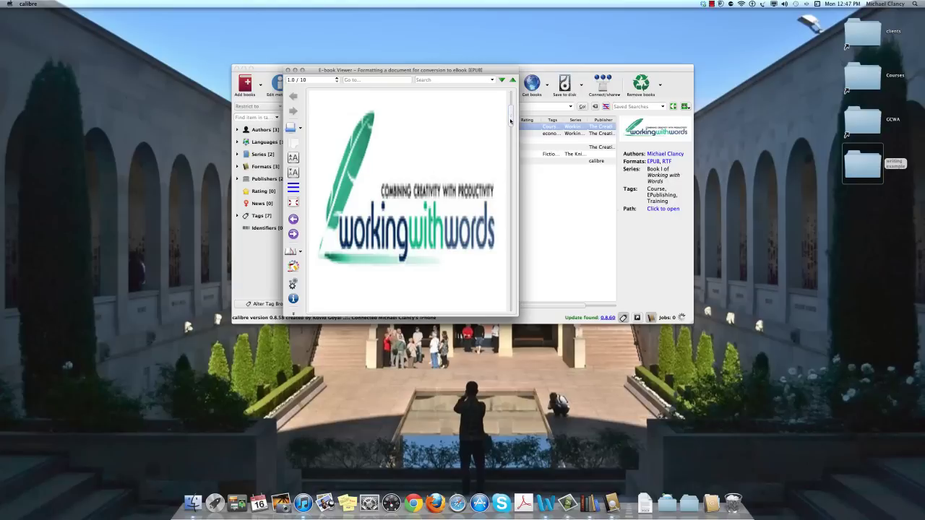
{"action": "left_click", "coordinate": [510, 122]}
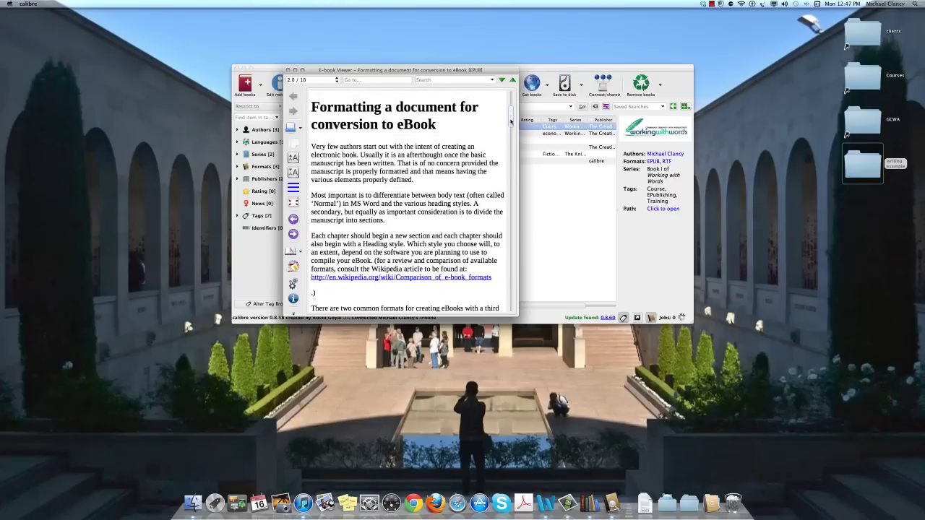
{"action": "left_click_drag", "start_coordinate": [510, 122], "coordinate": [516, 310]}
{"action": "key", "text": "super+q"}
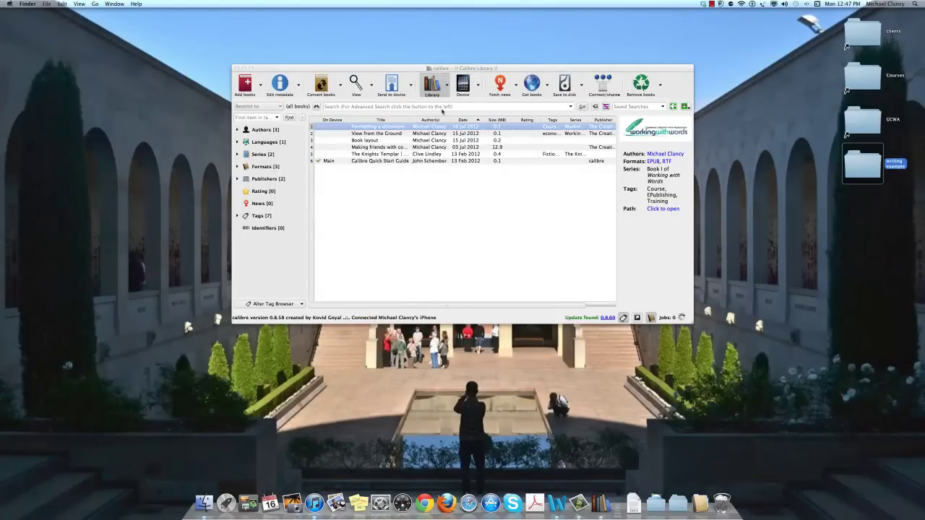